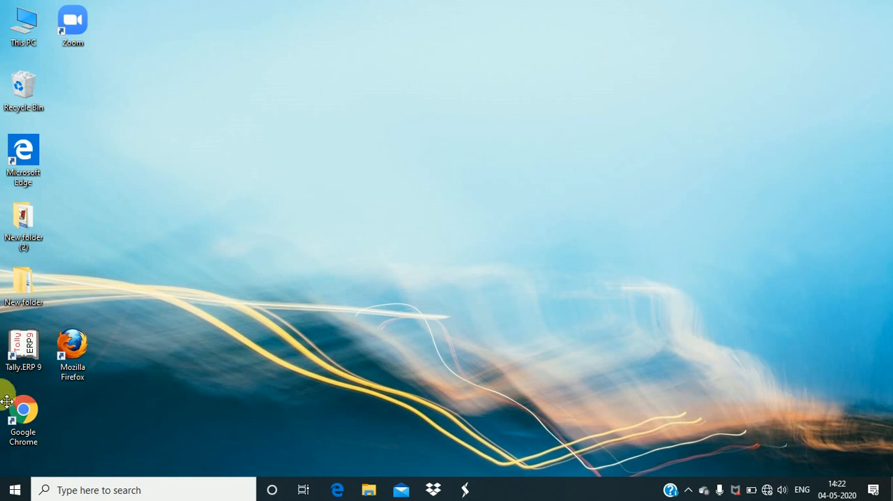
Launch Tally.ERP 9 from its program folder among the installed applications
left_click(23, 360)
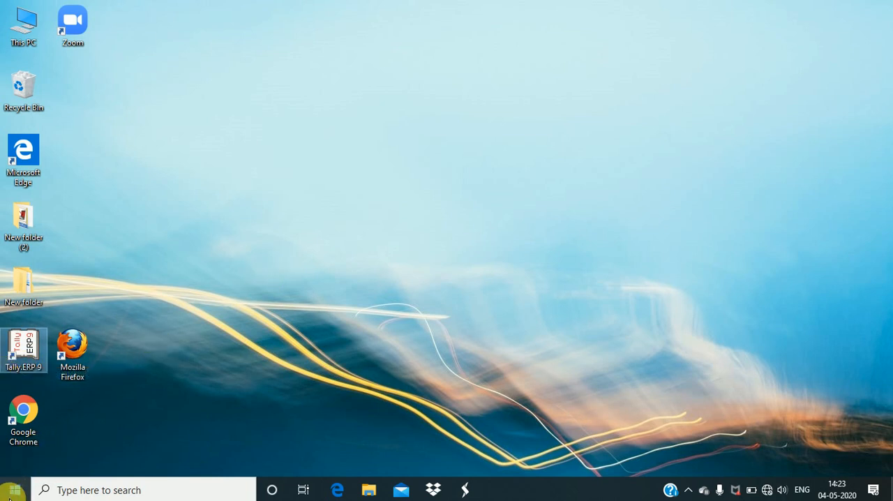
left_click(14, 489)
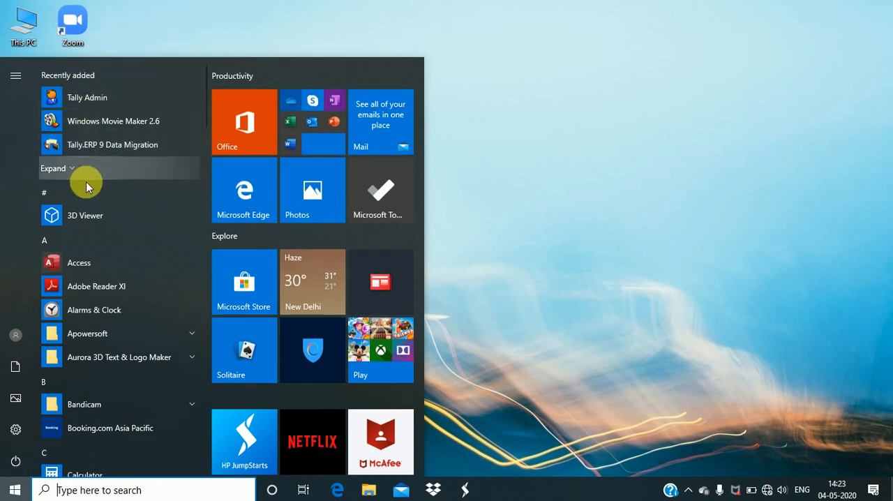
scroll(87, 185, "down", 2)
scroll(80, 204, "down", 3)
scroll(78, 206, "down", 1)
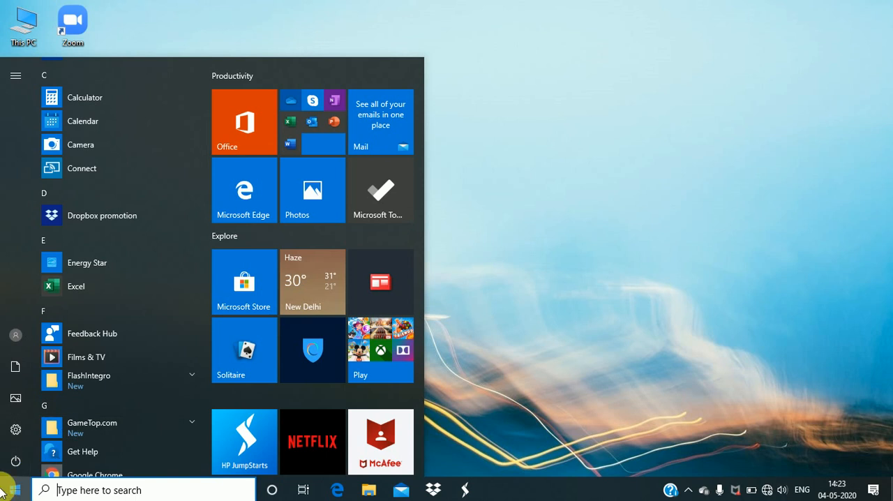
scroll(91, 411, "down", 8)
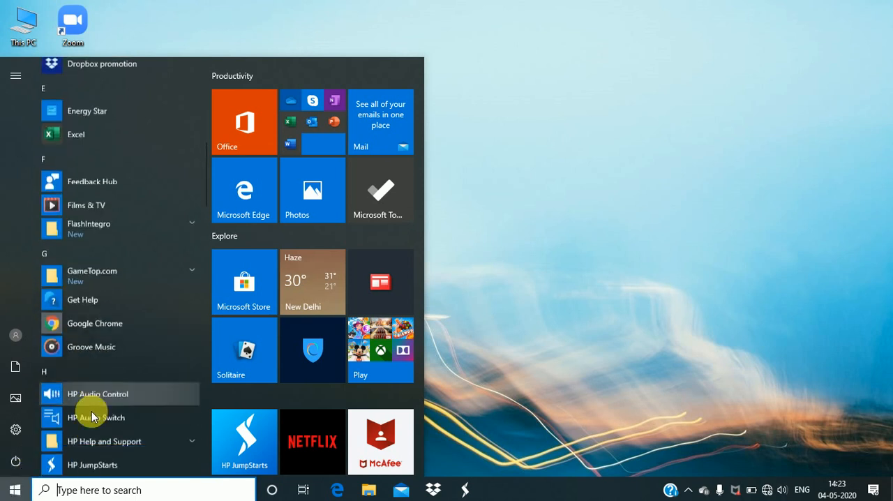
scroll(90, 411, "down", 5)
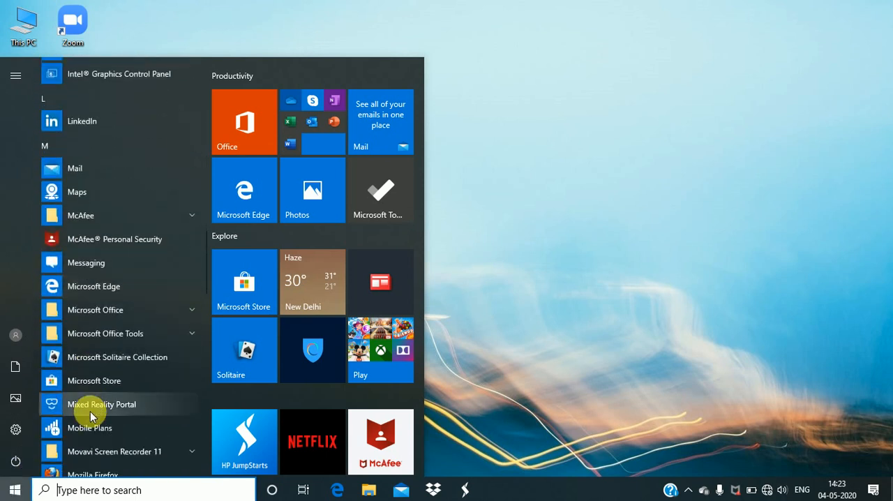
scroll(87, 375, "down", 3)
scroll(83, 387, "down", 5)
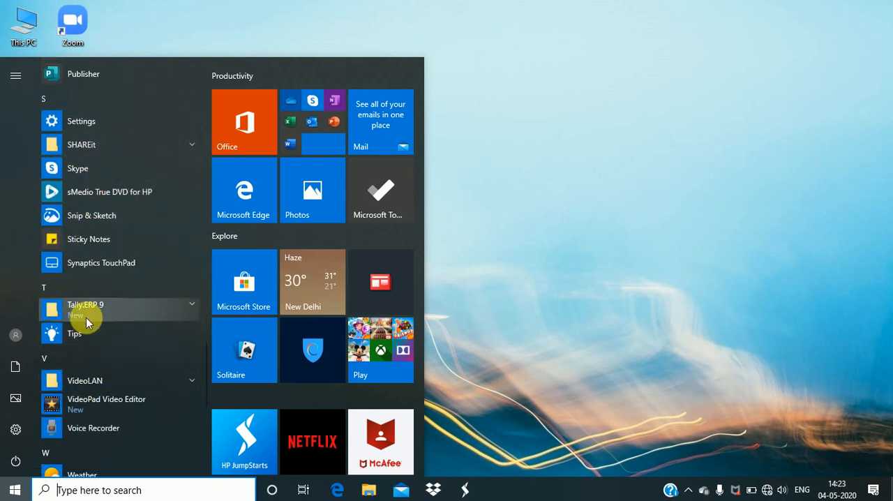
left_click(87, 316)
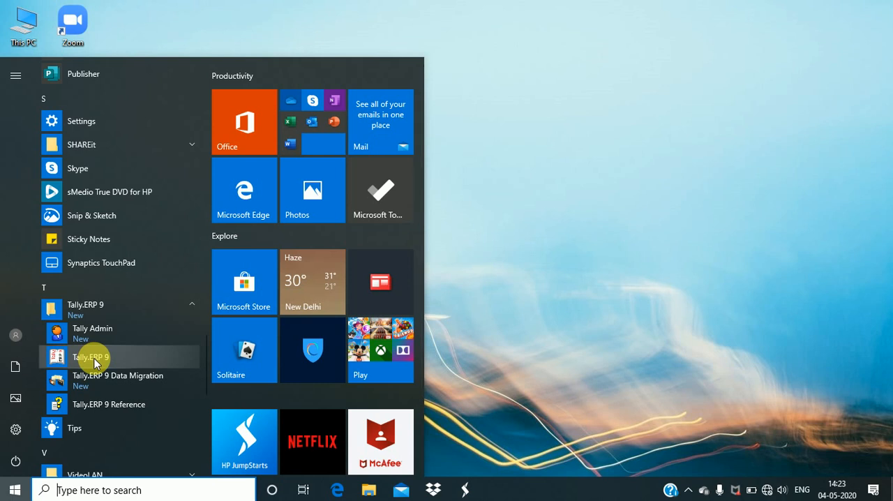
left_click(92, 357)
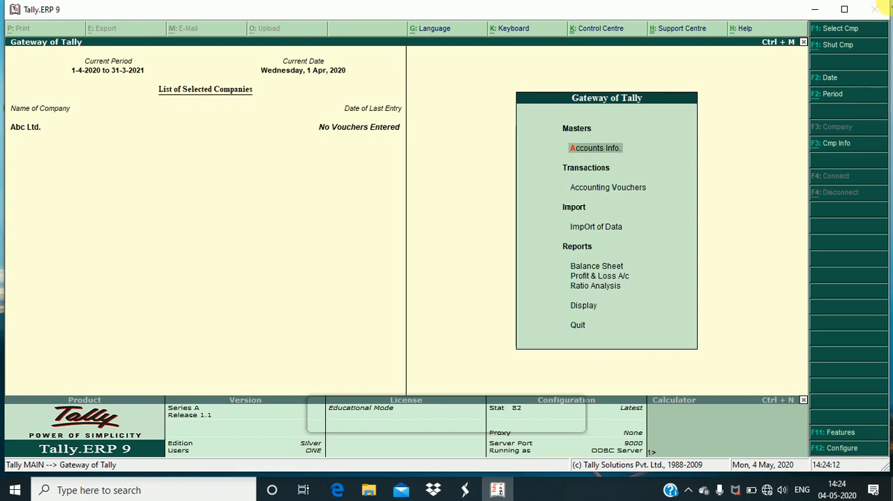
Start creating a new company named Ram Traders and keep the same text as its mailing name
left_click(841, 145)
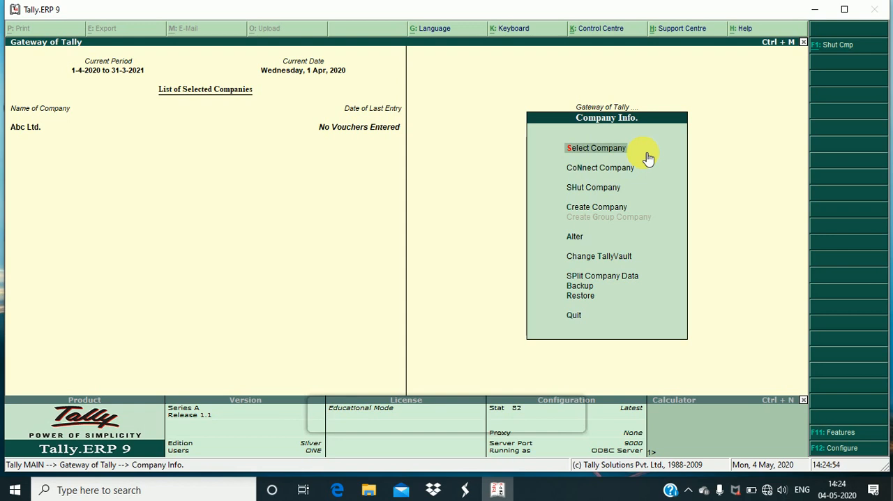
key("Down")
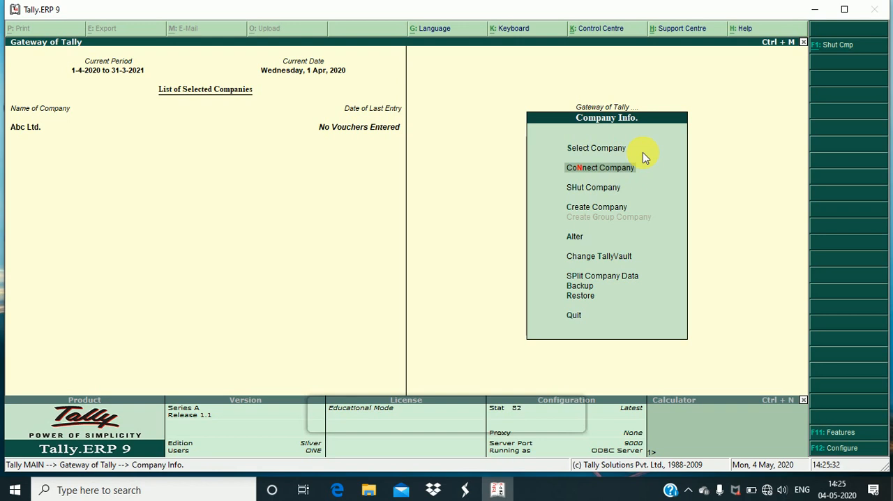
key("c")
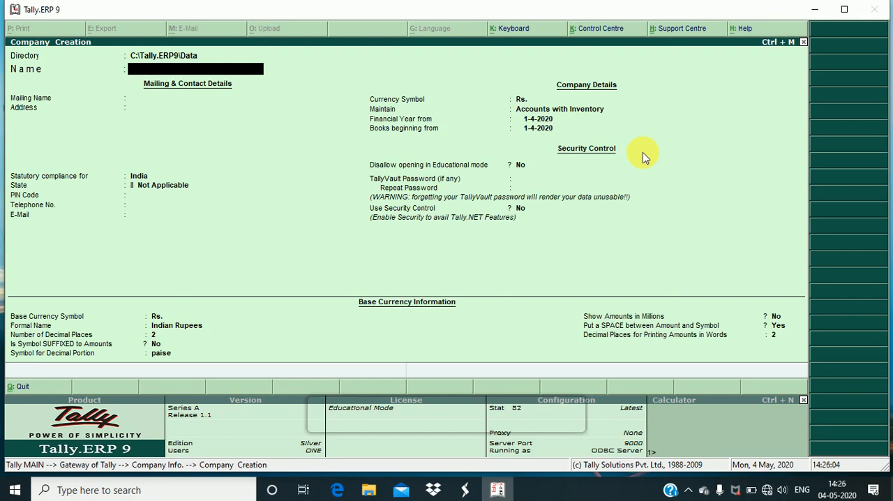
type("Ram")
type("Traders")
key("Return")
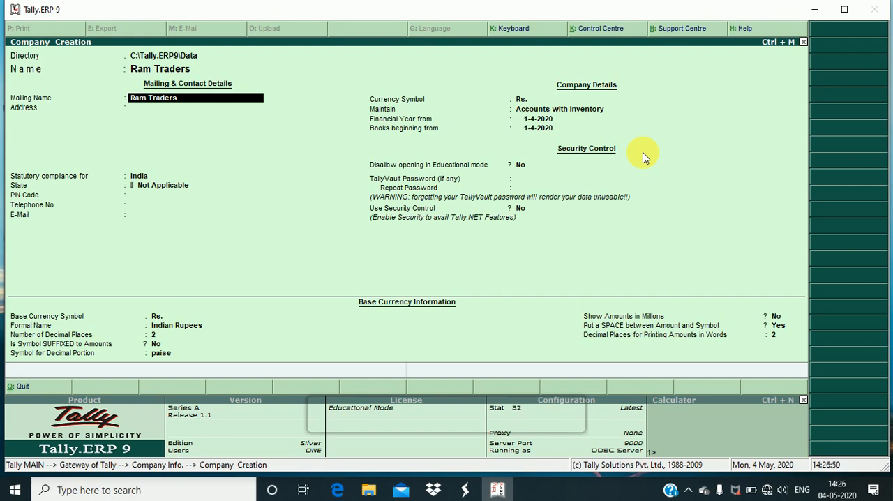
key("Return")
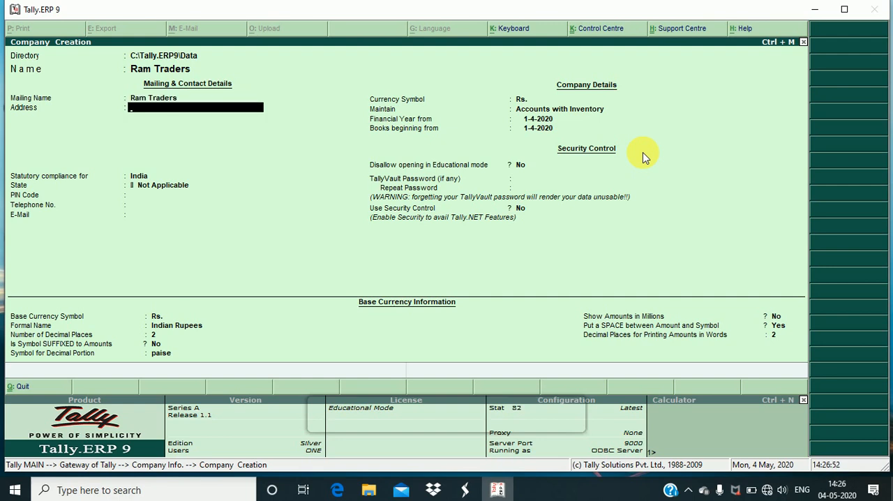
Enter the company's two-line postal address, leaving the remaining address lines empty
type("Vivek Nagar")
key("Return")
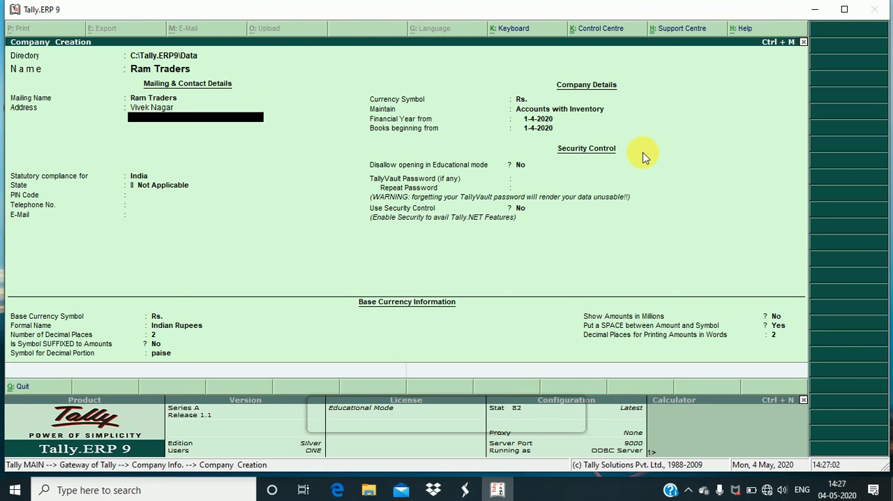
type("Pratapgarh")
key("Return")
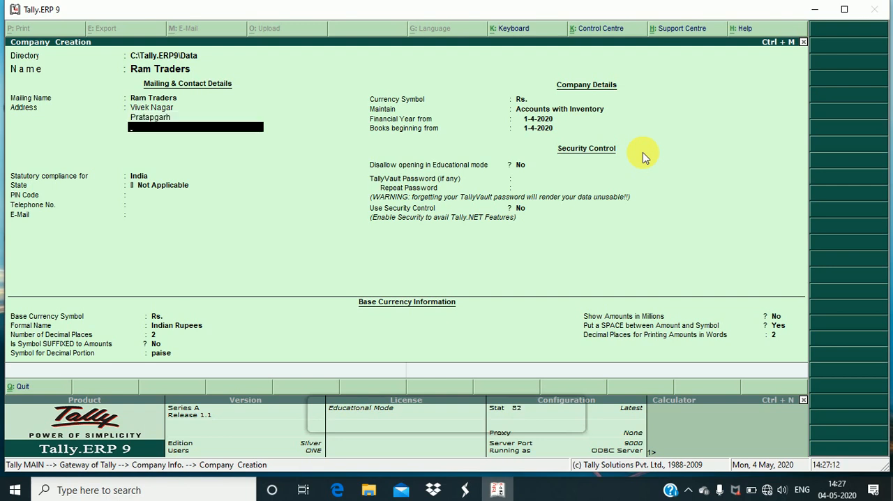
key("Return")
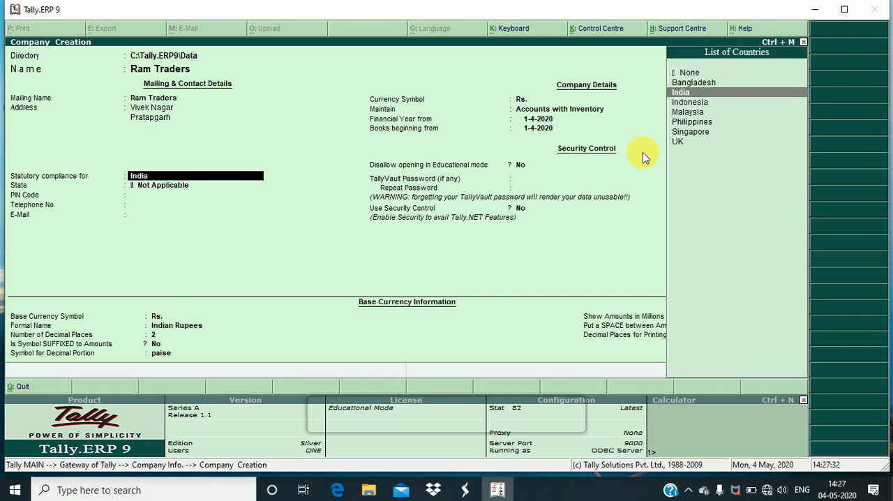
Keep India for statutory compliance and set the company's state to Uttar Pradesh
key("Return")
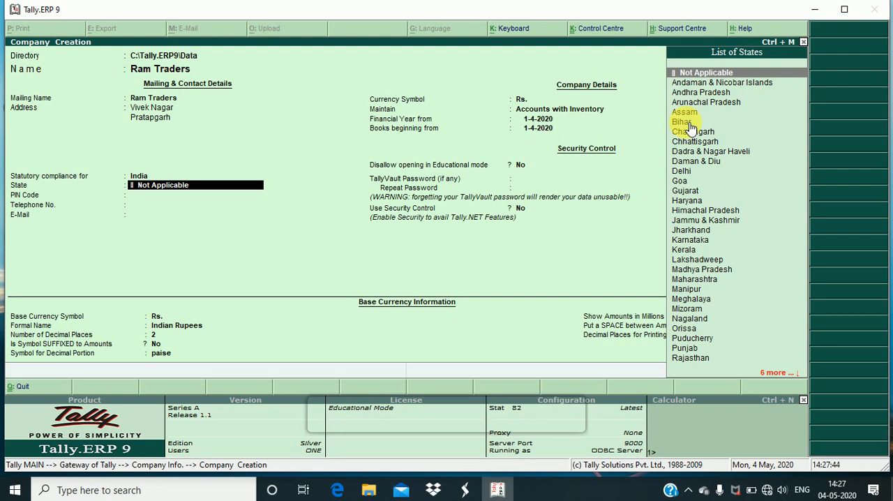
type("U")
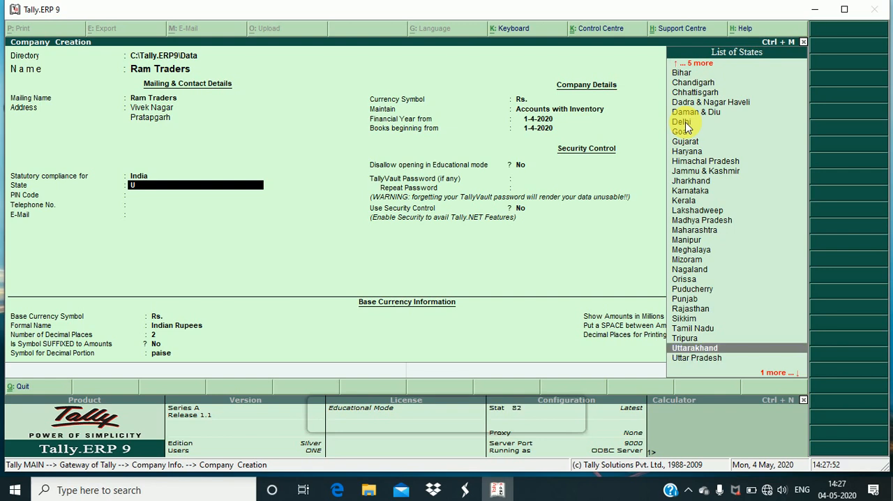
key("Down")
key("Return")
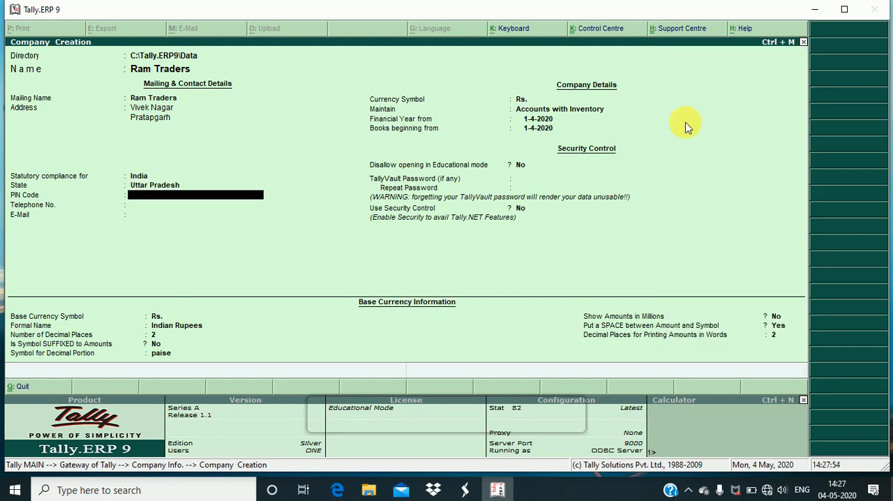
Enter the company's postal code and leave the telephone number and e-mail blank
type("225001")
key("Return")
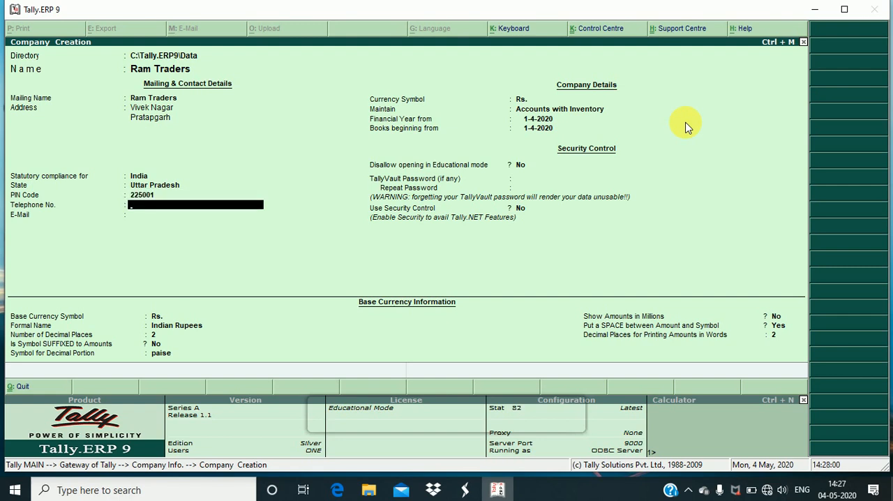
key("Return")
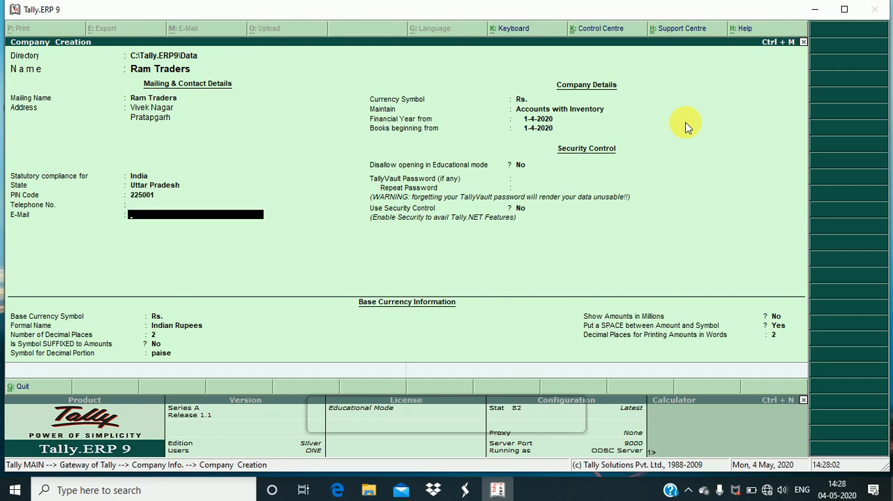
key("Return")
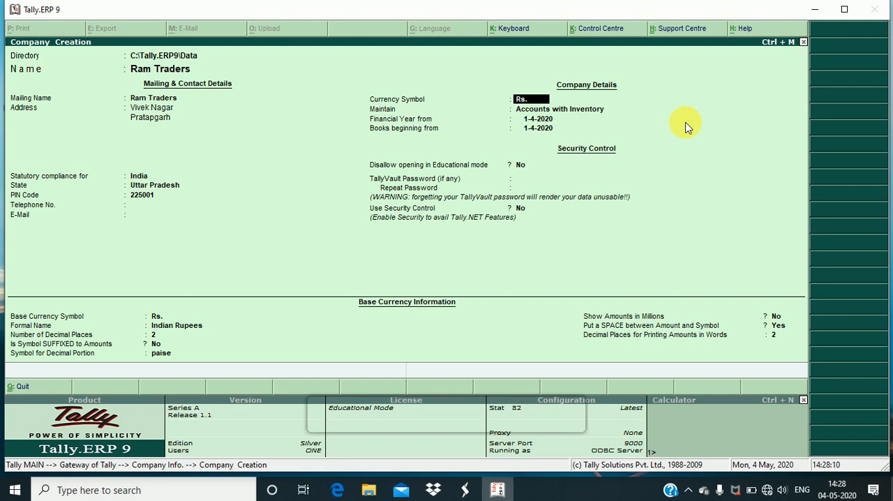
Keep Rs. as the currency symbol, maintain Accounts with Inventory, and accept 1-4-2020 for both the financial year and books beginning dates
key("Return")
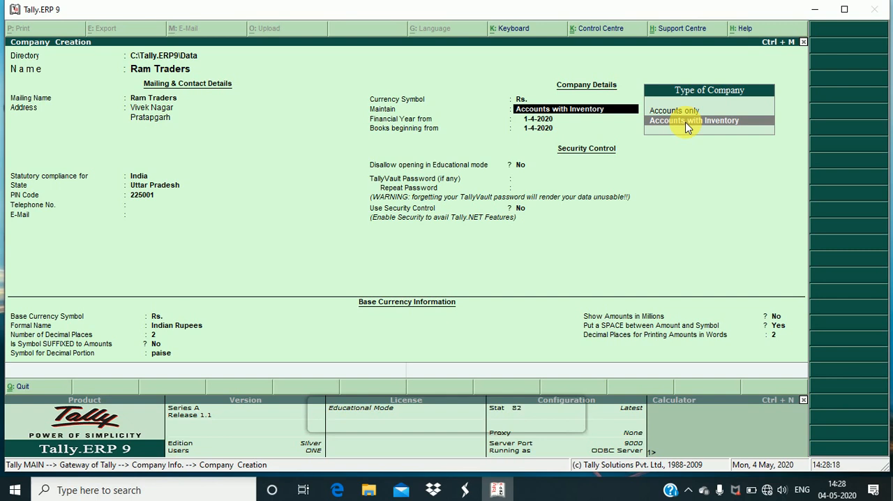
key("Up")
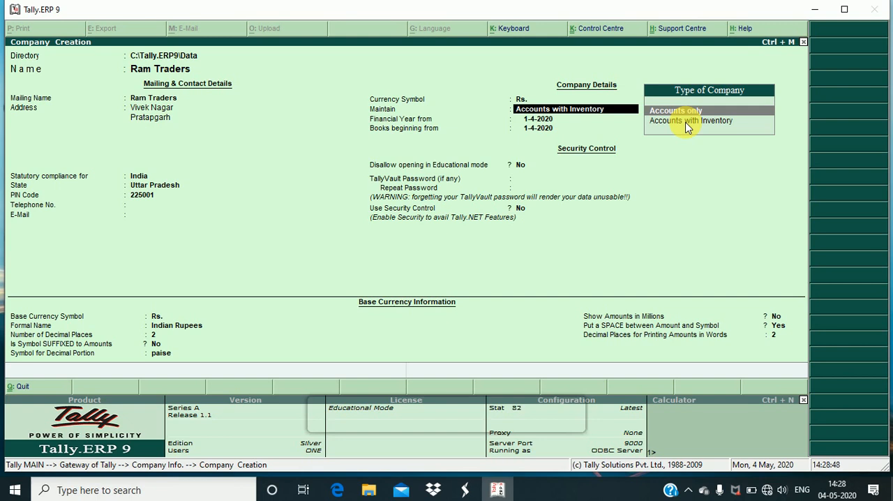
left_click(686, 123)
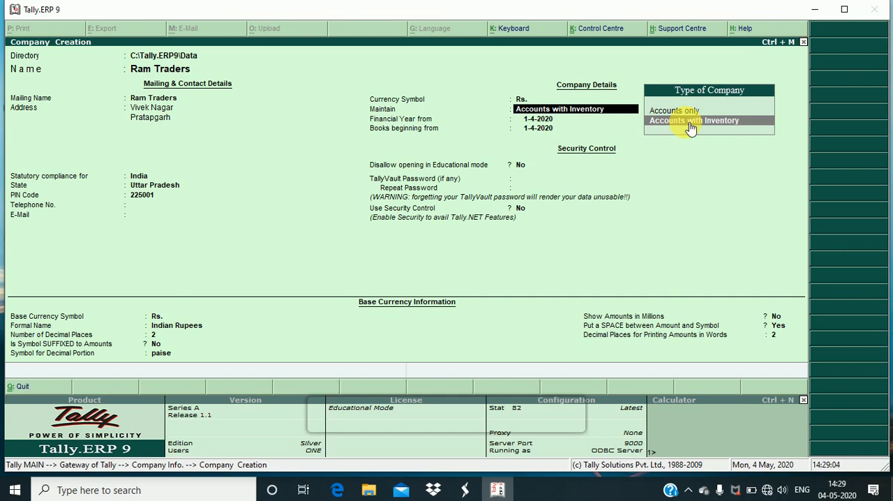
left_click(688, 122)
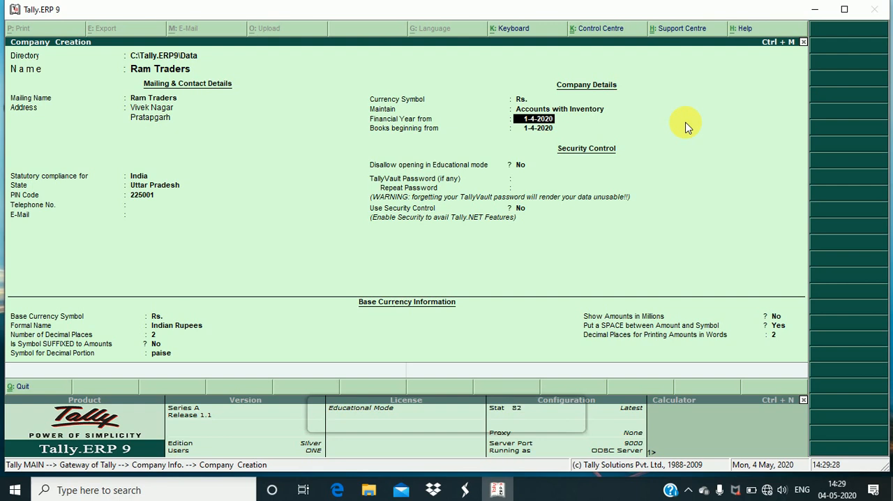
key("Return")
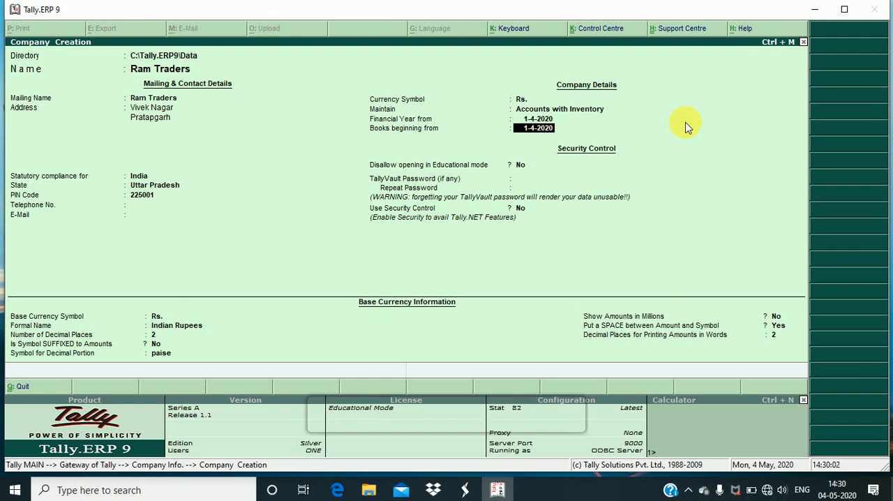
key("Return")
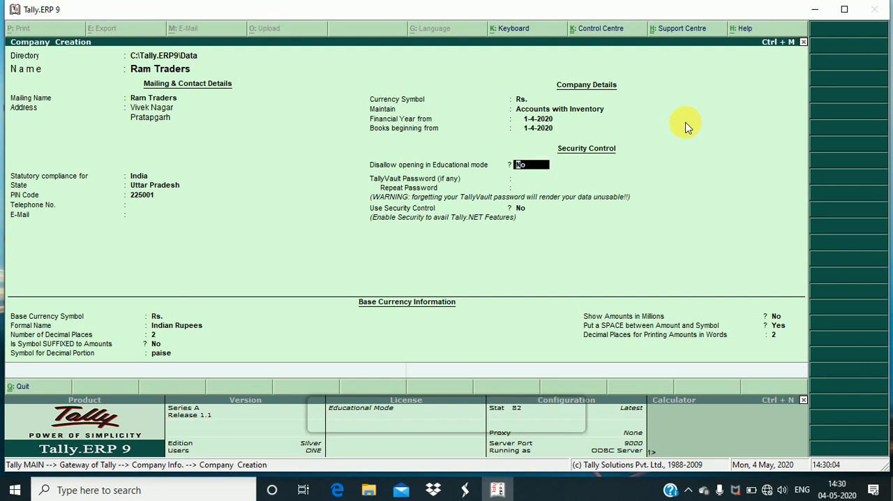
Keep the security defaults: No for disallowing Educational mode, no TallyVault password, and No for Use Security Control
key("Return")
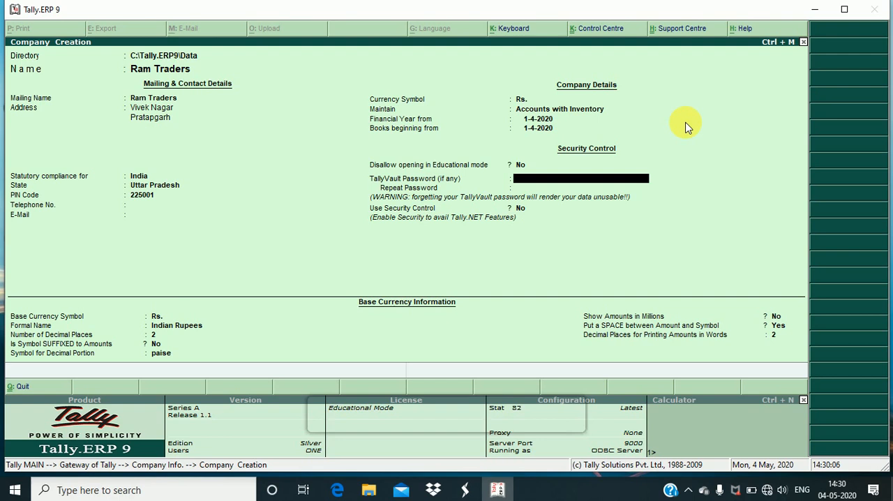
key("Return")
Keep the default base currency information for Indian Rupees with 2 decimal places and accept the company creation
key("Return")
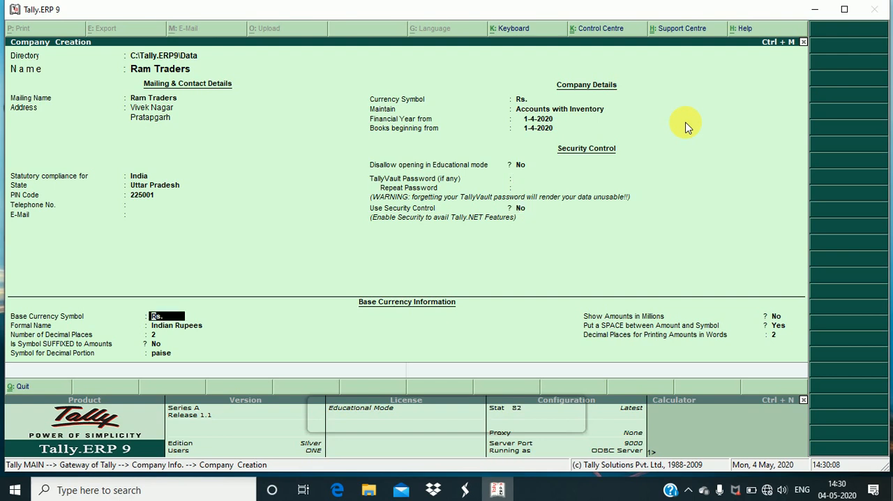
key("Return")
key("Return")
key("Return")
key("Return")
key("Return")
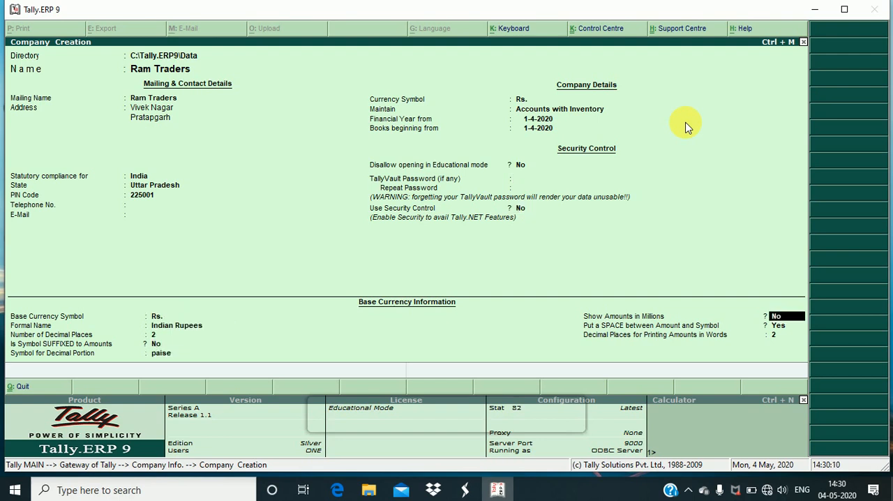
key("Return")
key("Return")
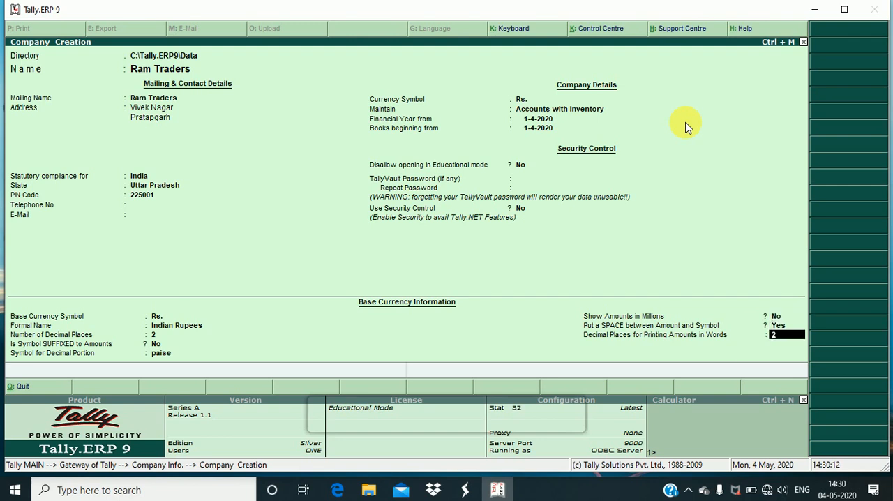
key("Return")
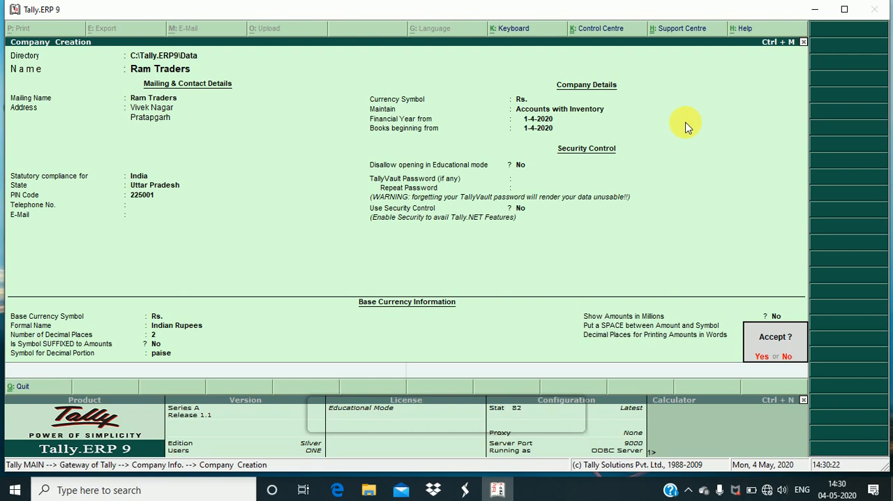
key("Return")
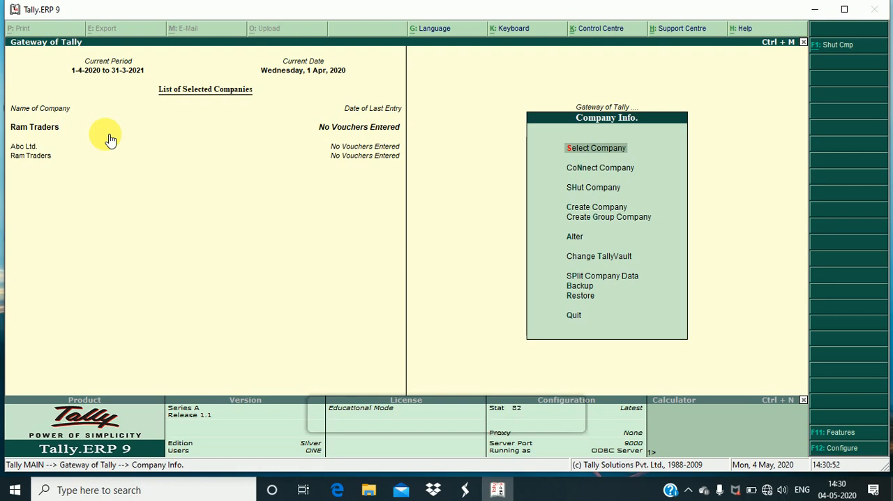
Return to the Gateway of Tally and quit Tally.ERP 9, confirming the exit
key("Escape")
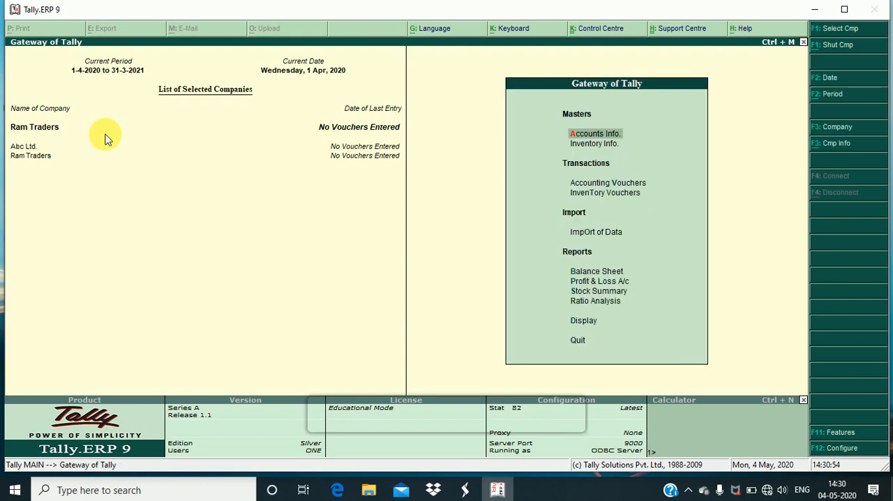
key("Escape")
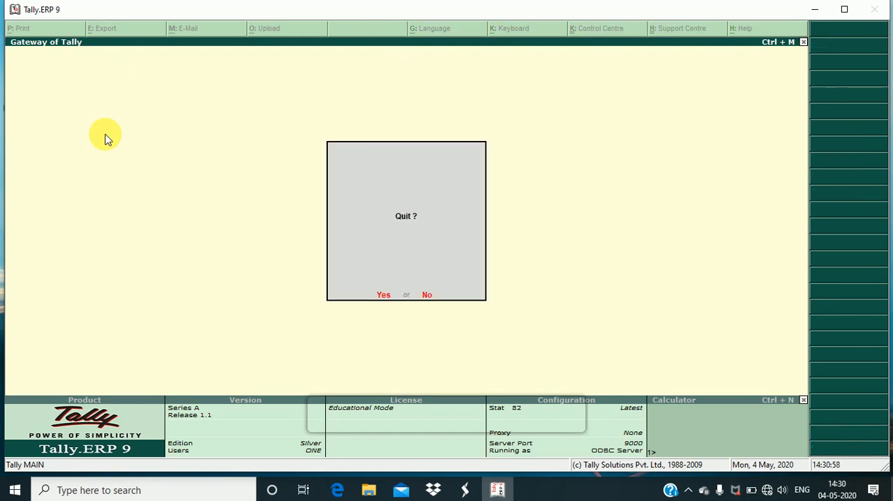
key("Return")
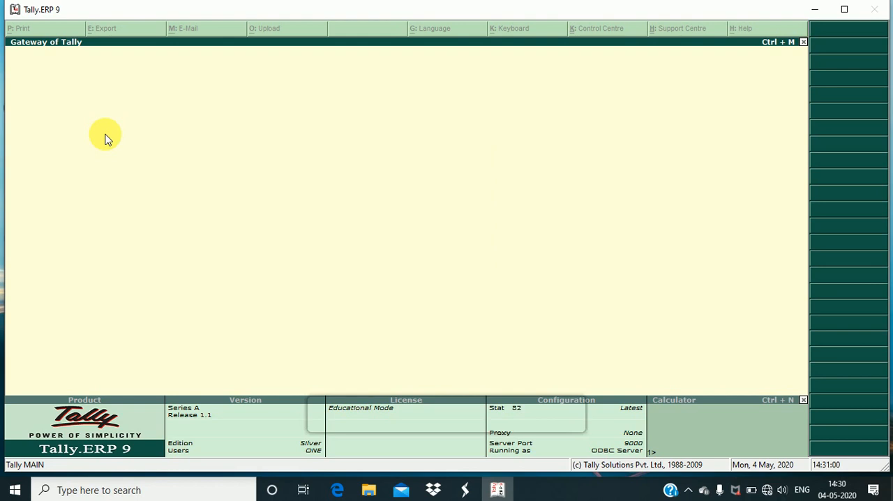